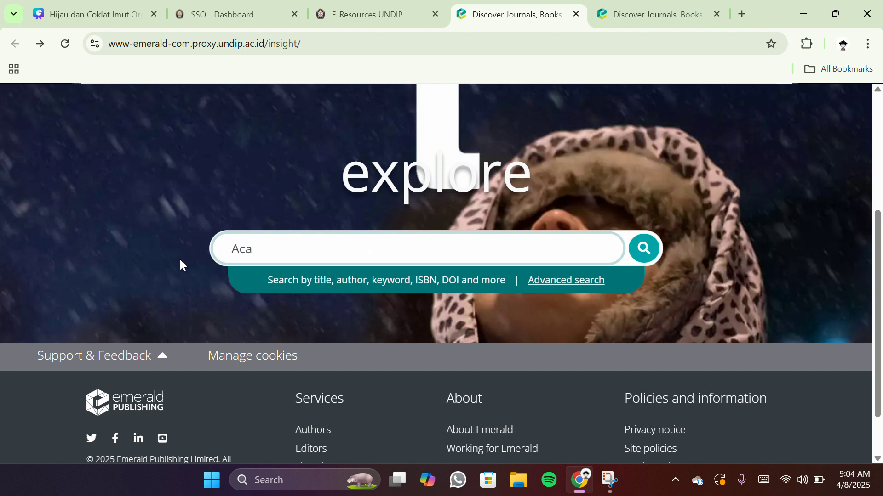
# Search all Emerald content for "Academic Libraries and Information Literacy".
pyautogui.write('demic')
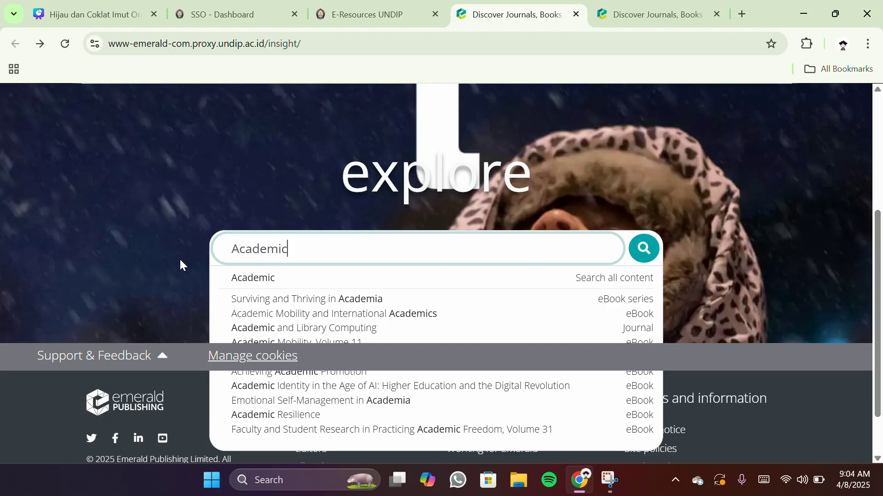
pyautogui.write('L')
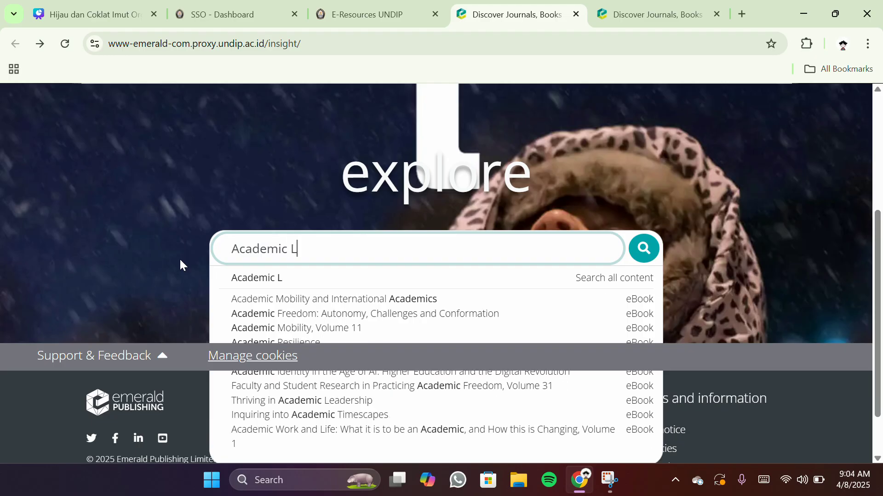
pyautogui.write('ibraries and ')
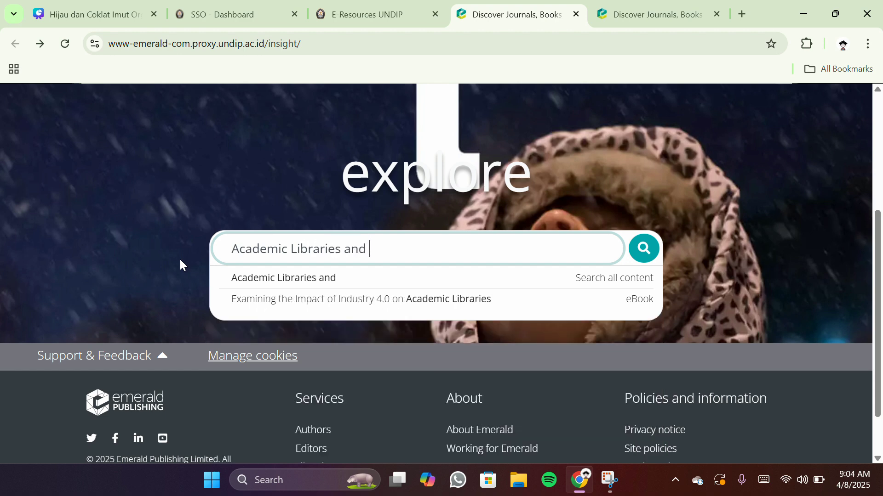
pyautogui.write('Informat')
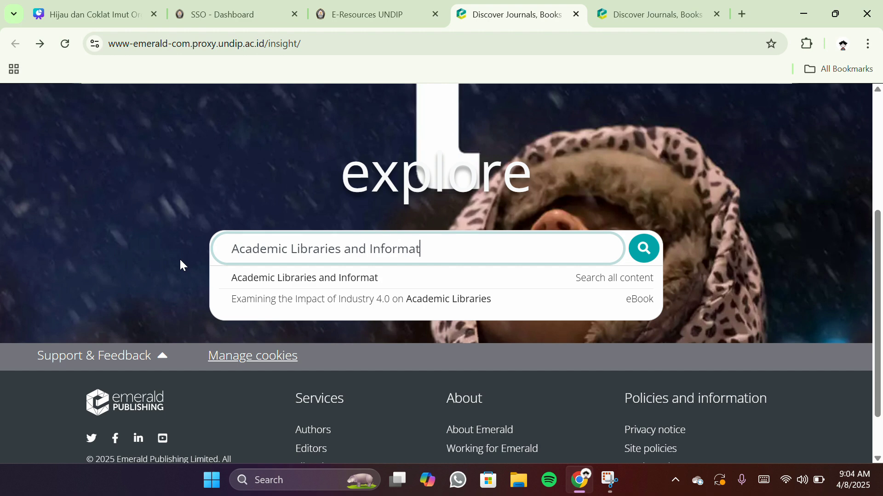
pyautogui.write('ion Literacy')
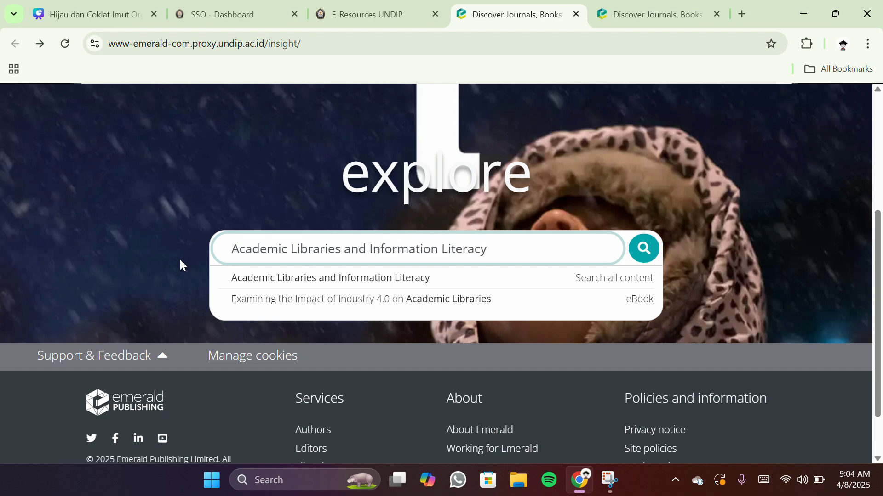
pyautogui.press('Escape')
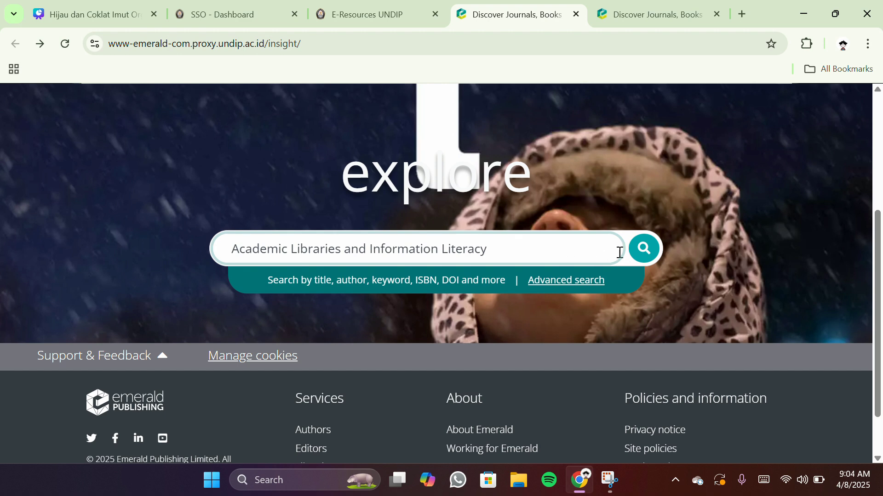
pyautogui.click(644, 255)
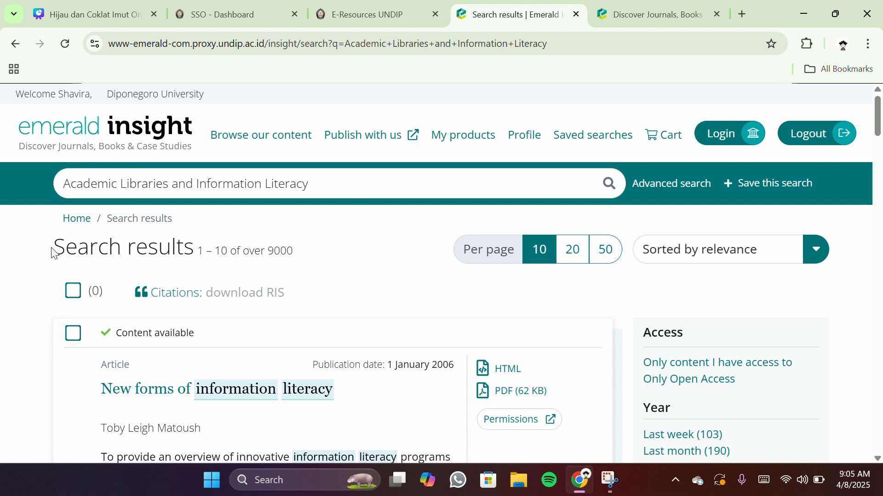
# Highlight the basic search's result count and look through the articles listed below it.
pyautogui.moveTo(52, 252); pyautogui.dragTo(313, 266)
pyautogui.scroll(-3, 579, 301)
pyautogui.scroll(-10, 582, 302)
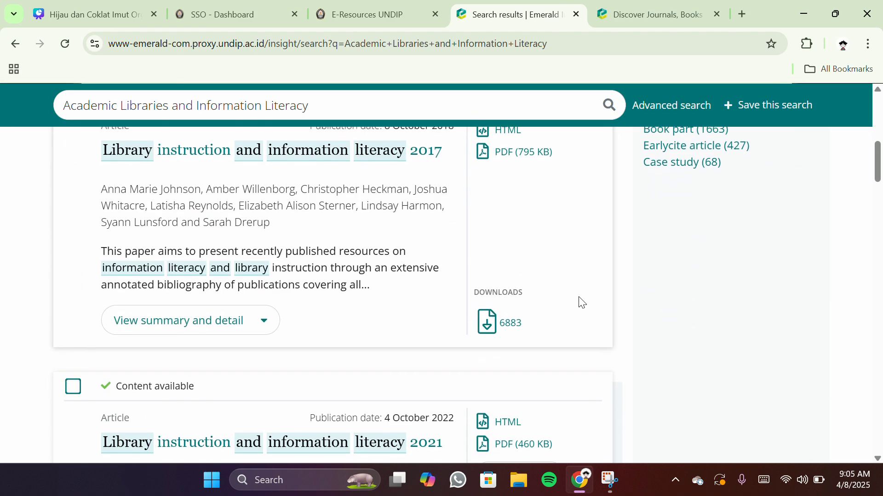
pyautogui.scroll(-10, 582, 302)
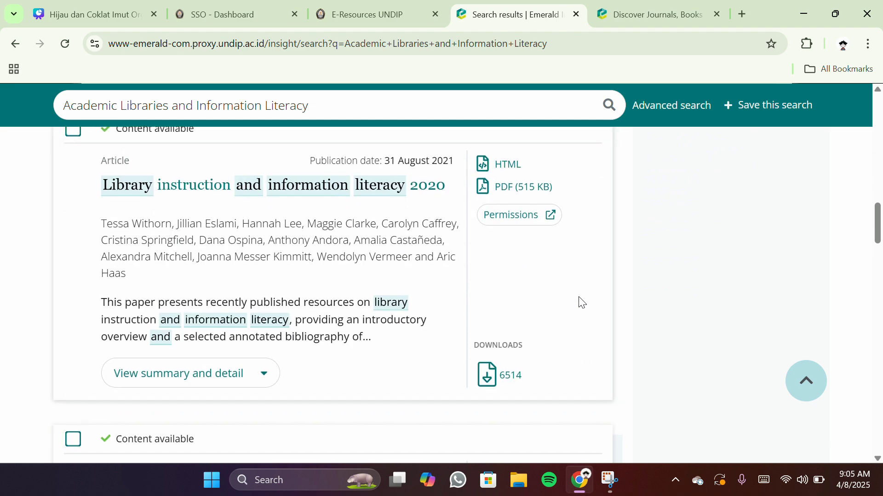
pyautogui.scroll(-2, 581, 302)
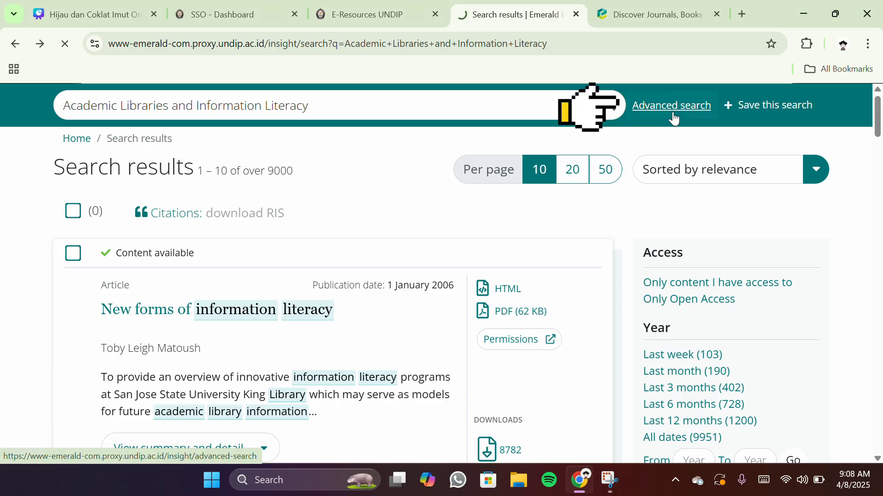
# Add a second search row in the advanced search form and view its Boolean operator options.
pyautogui.click(674, 115)
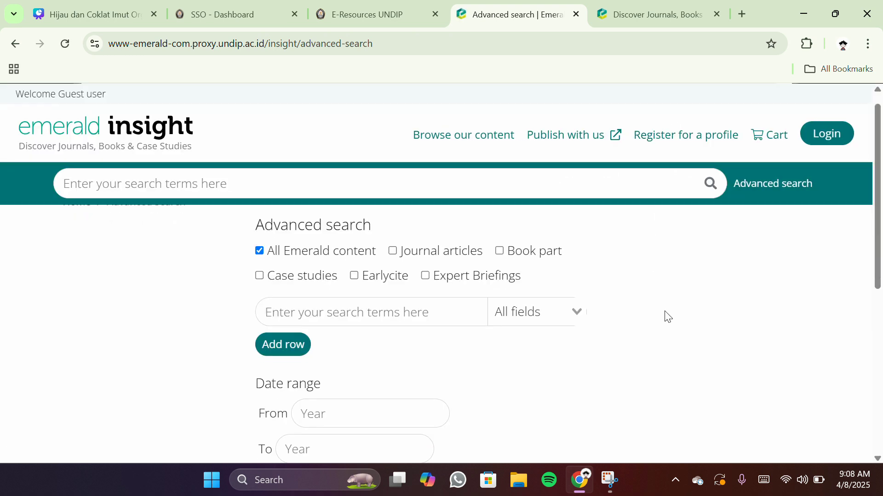
pyautogui.scroll(-1, 668, 317)
pyautogui.scroll(-1, 666, 316)
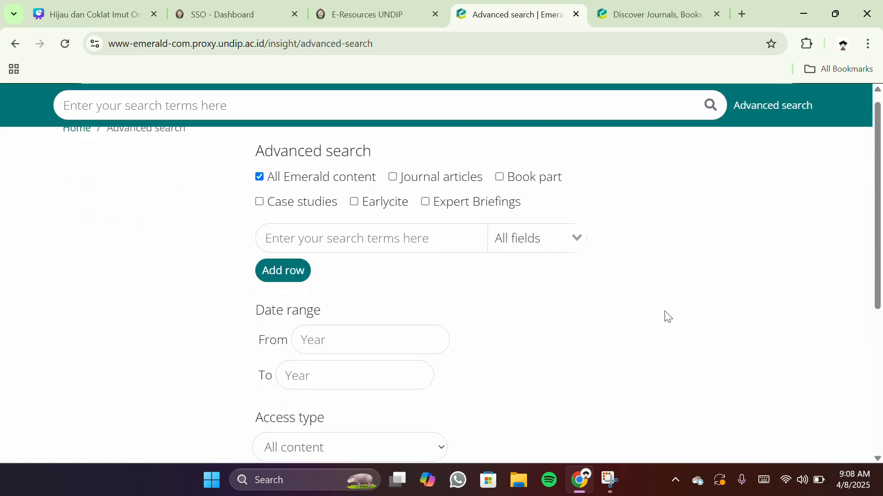
pyautogui.click(298, 276)
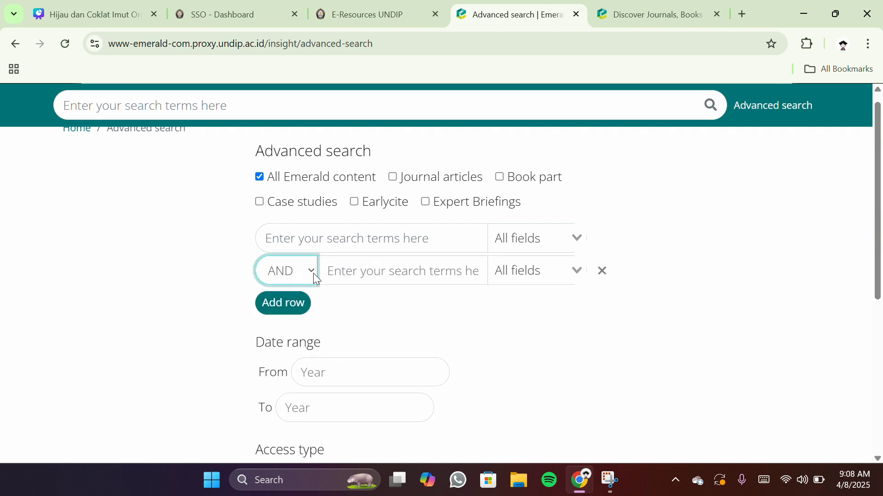
pyautogui.click(313, 273)
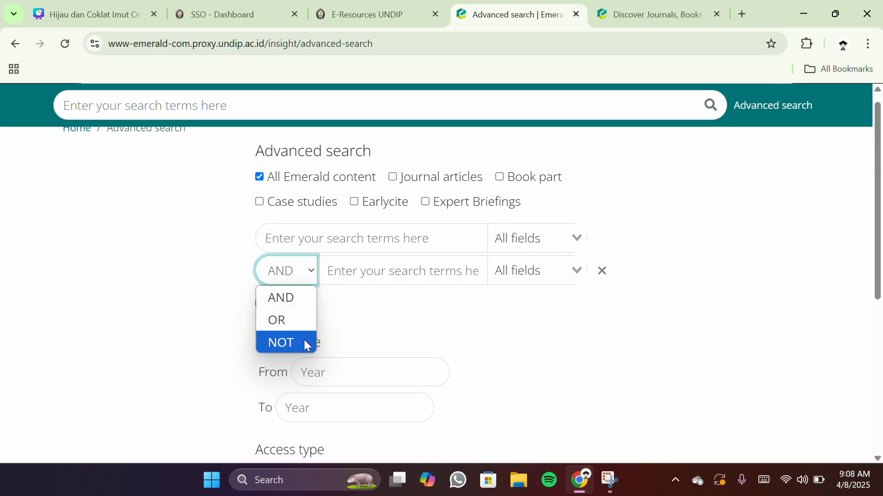
# Enter "Academic Libraries" as the first search term and restrict it to the Title field.
pyautogui.click(365, 238)
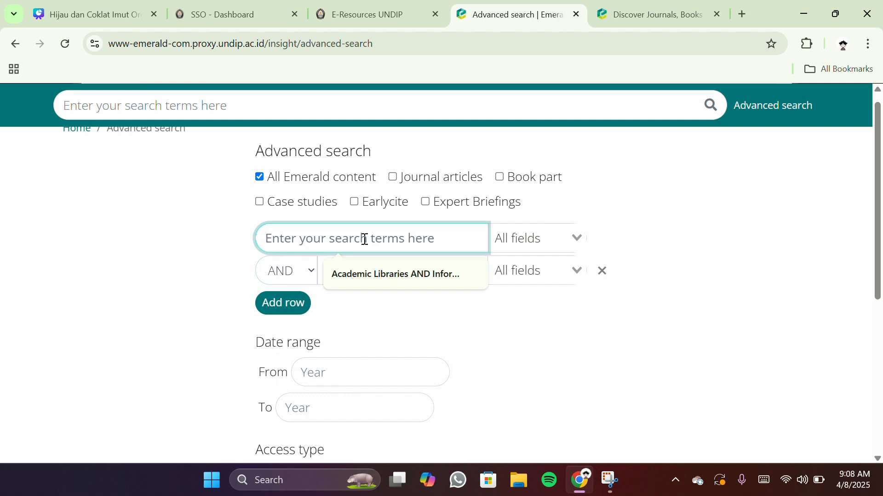
pyautogui.write('Aca')
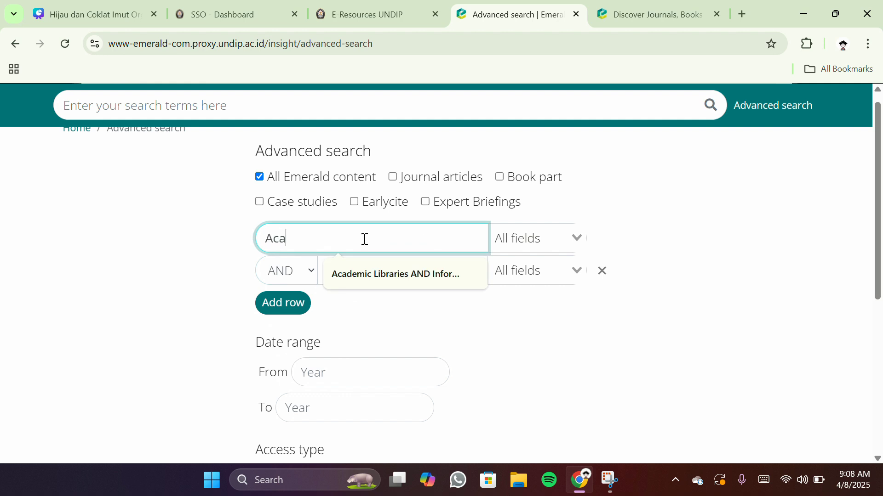
pyautogui.write('demic Libraries')
pyautogui.click(578, 242)
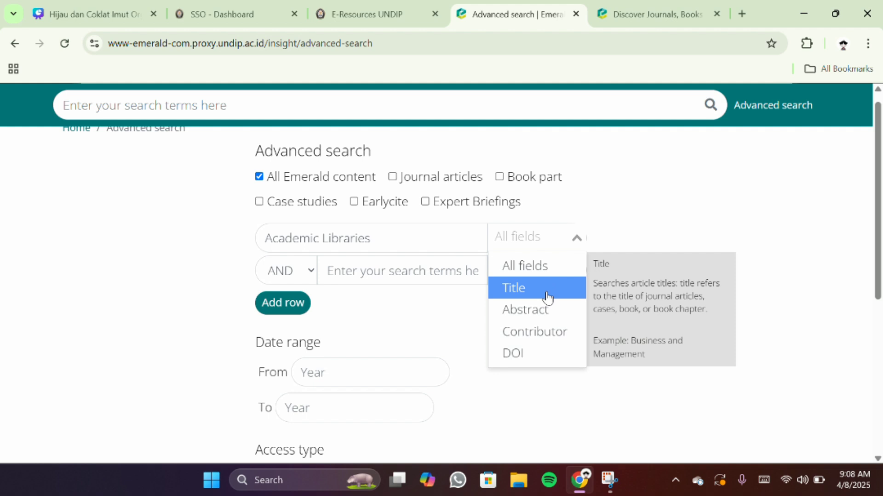
pyautogui.click(546, 298)
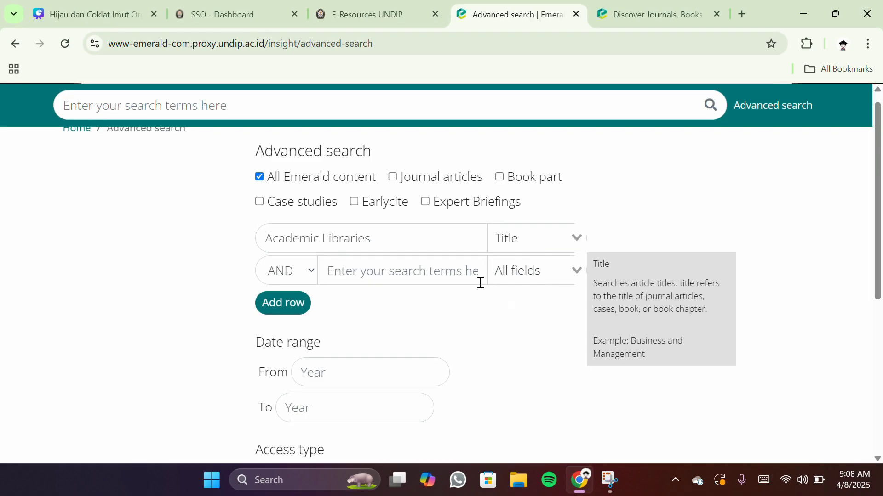
# Enter "Information Literacy" as the second search term, combined with AND, and restrict it to the Title field.
pyautogui.click(462, 270)
pyautogui.write('I')
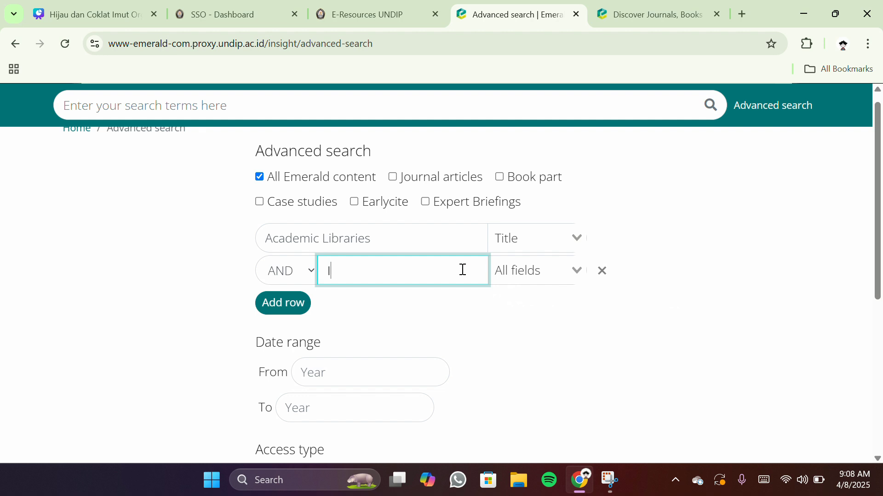
pyautogui.write('nformation Literacy')
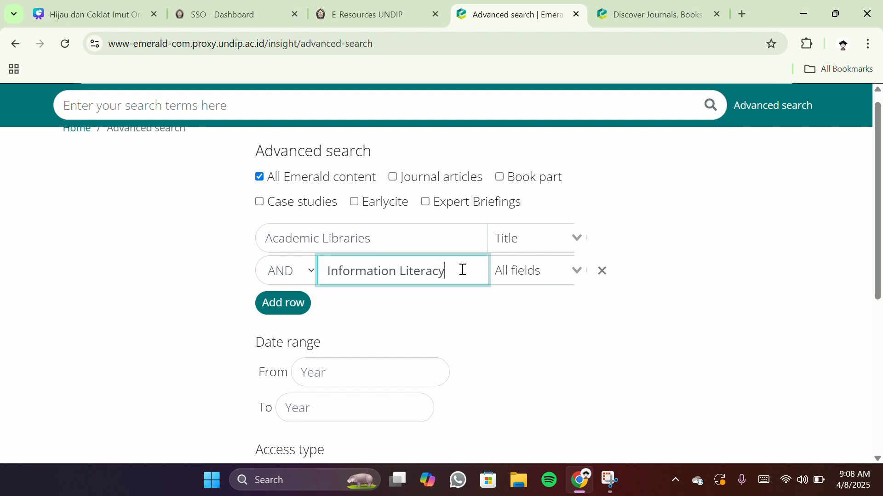
pyautogui.click(575, 275)
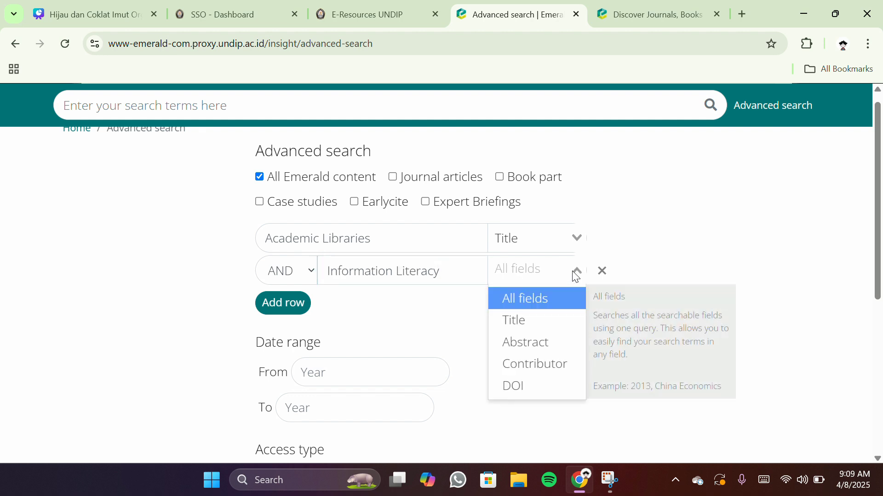
pyautogui.click(544, 325)
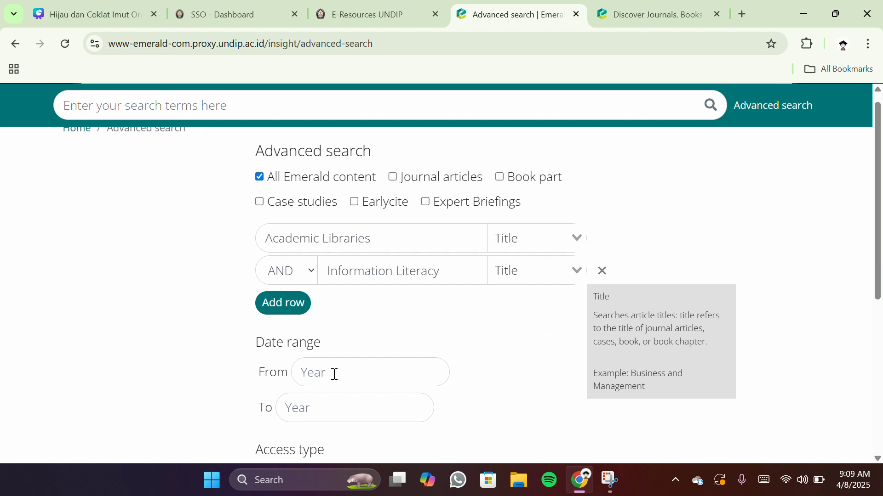
# Run the advanced search for both title terms and highlight its result count for comparison with the basic search.
pyautogui.scroll(-2, 502, 377)
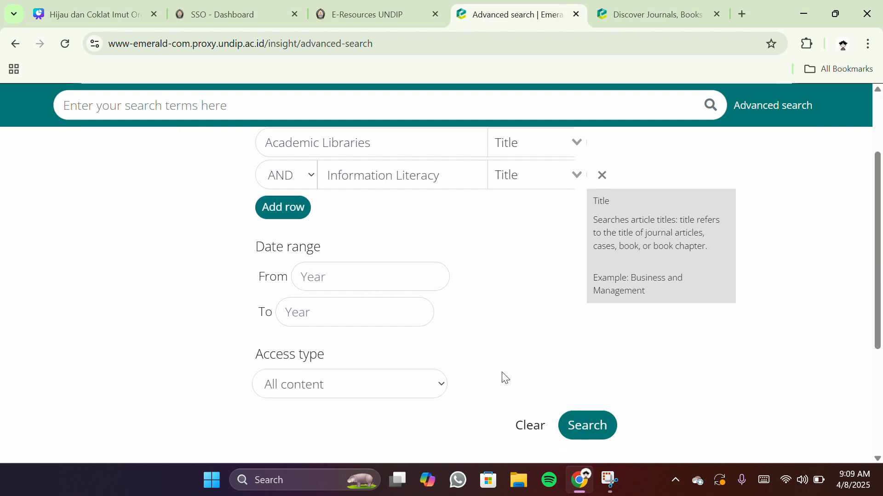
pyautogui.click(586, 425)
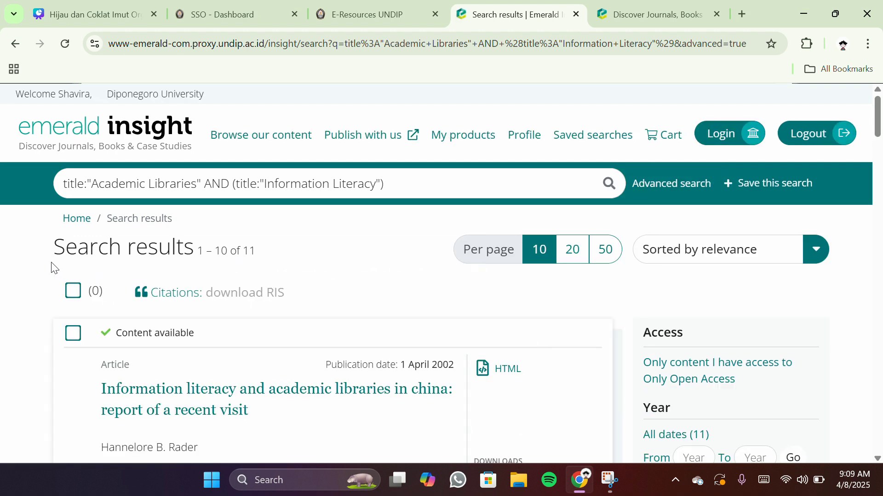
pyautogui.moveTo(41, 255); pyautogui.dragTo(269, 261)
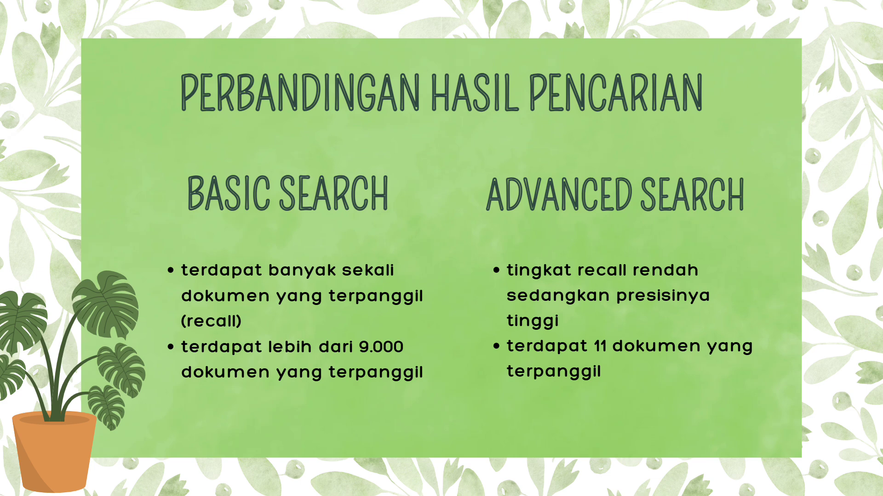
pyautogui.moveTo(55, 249); pyautogui.dragTo(305, 266)
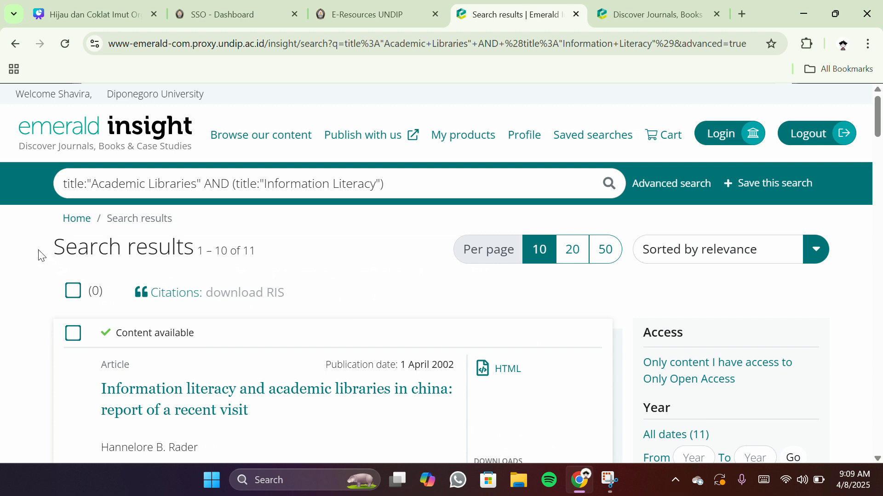
pyautogui.moveTo(46, 252); pyautogui.dragTo(269, 261)
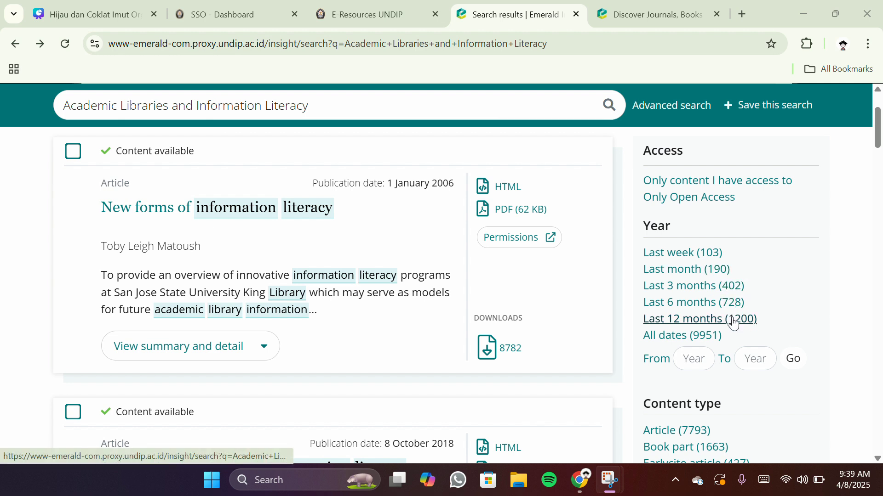
# Limit the basic search results to publication years from 2020 to 2023.
pyautogui.click(697, 360)
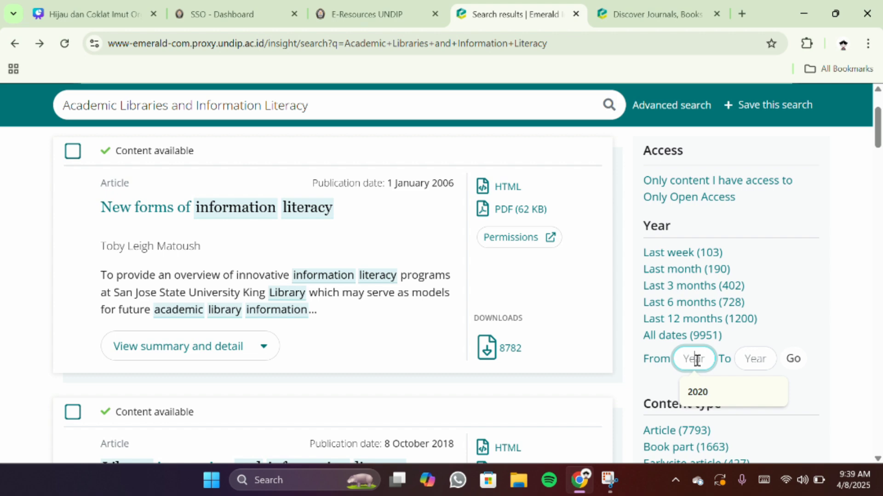
pyautogui.write('2020')
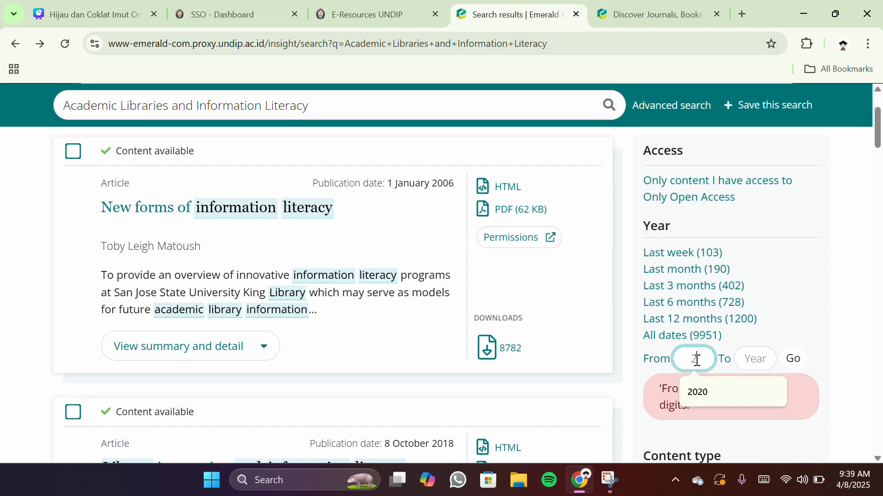
pyautogui.click(763, 359)
pyautogui.write('202')
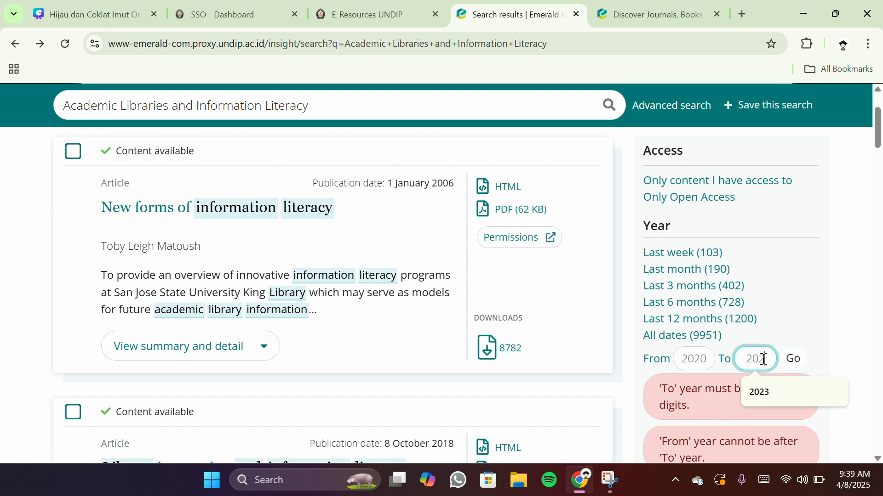
pyautogui.write('3')
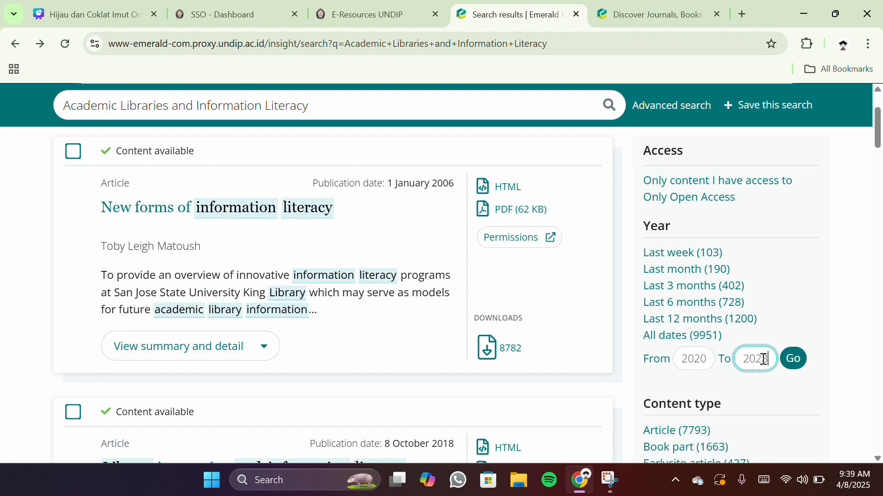
pyautogui.click(795, 367)
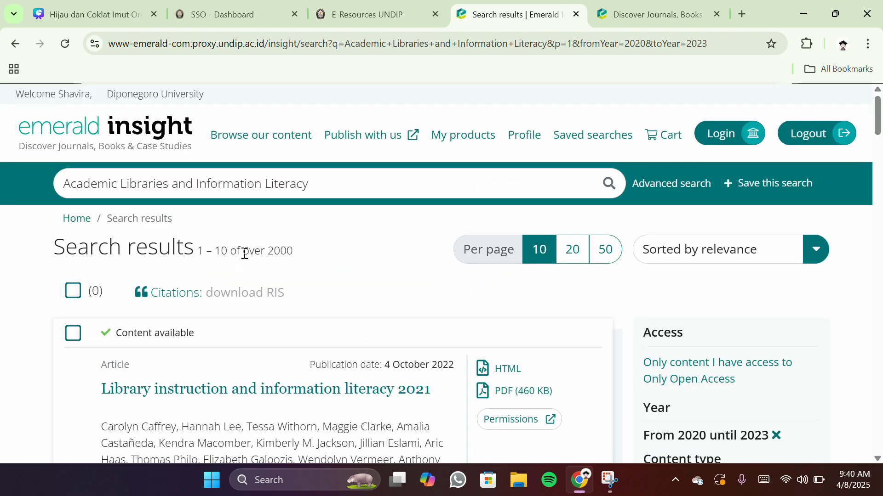
# Highlight the year-filtered result count and examine the content type filters beside the results.
pyautogui.moveTo(245, 253); pyautogui.dragTo(310, 259)
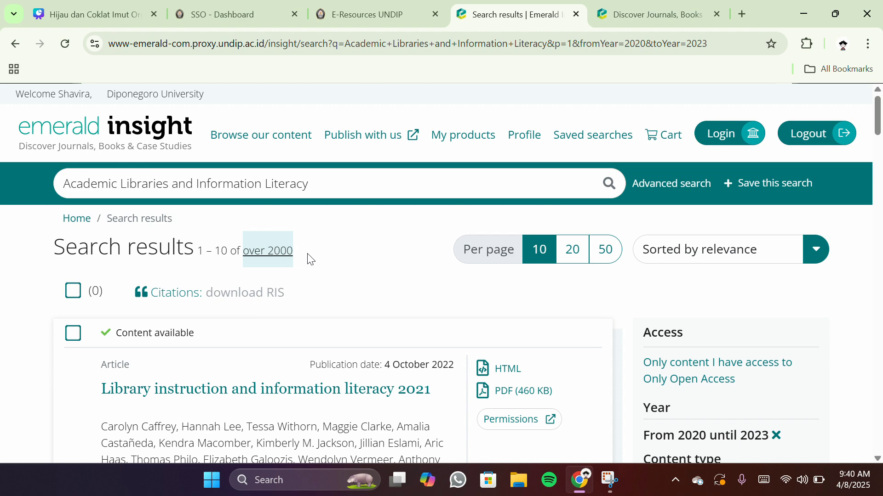
pyautogui.scroll(-3, 514, 310)
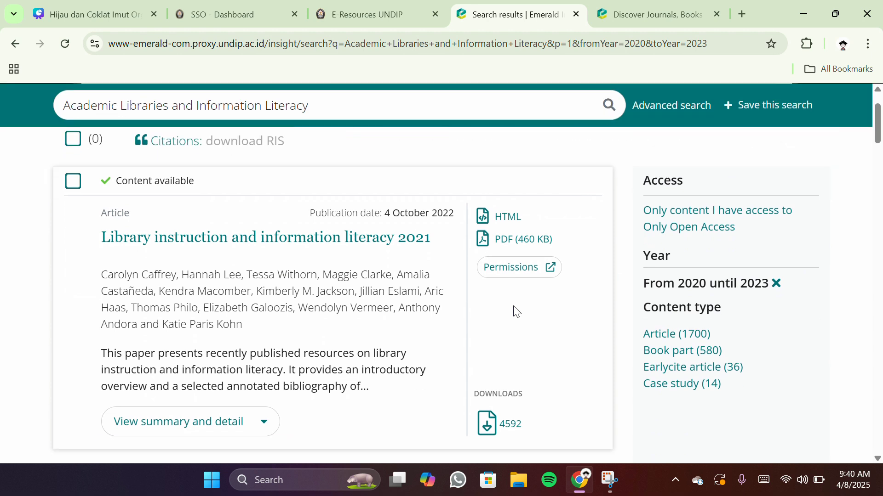
pyautogui.scroll(-1, 515, 311)
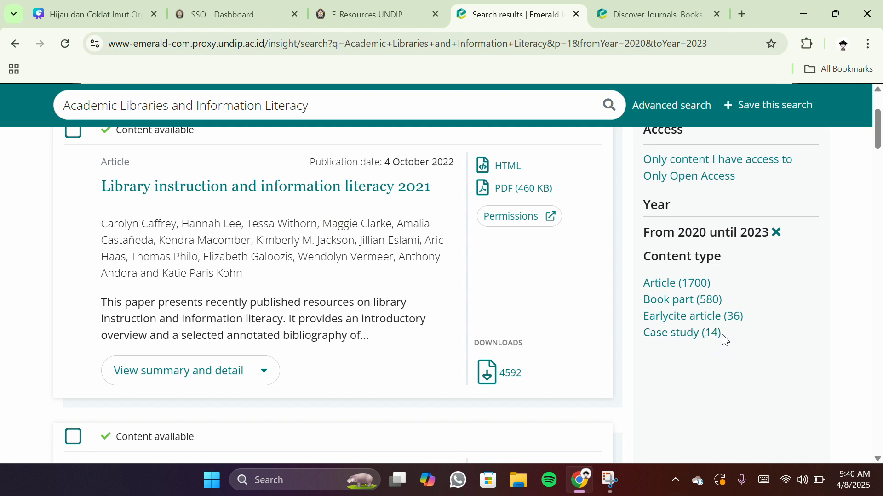
# Narrow the 2020 to 2023 search results to the Article content type and highlight the result count.
pyautogui.click(690, 289)
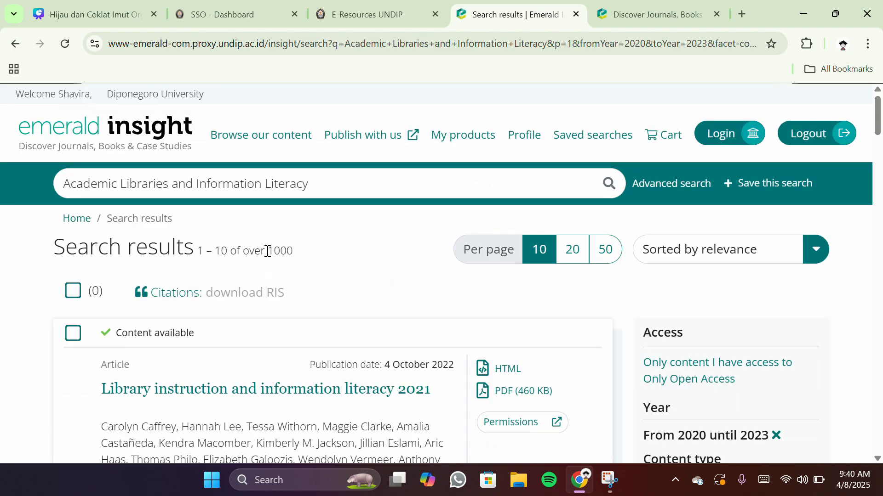
pyautogui.moveTo(268, 251); pyautogui.dragTo(304, 256)
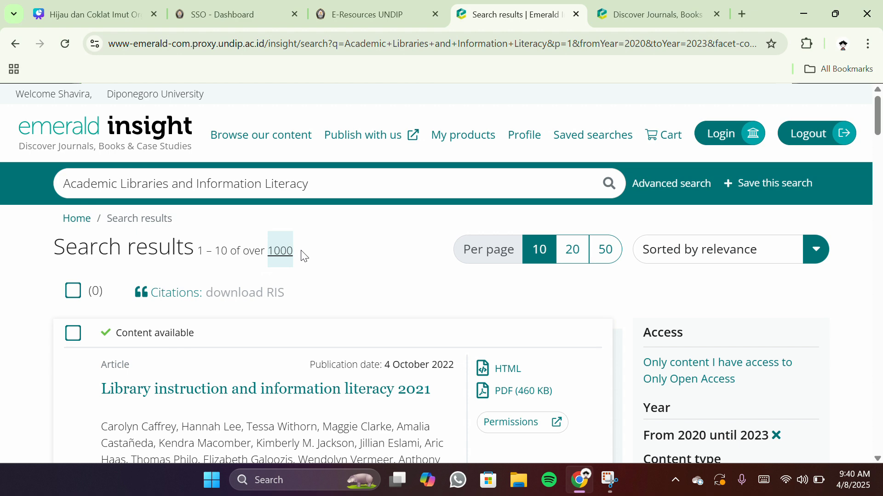
# Expand the summary and detail of "Library instruction and information literacy 2021" and examine its abstract, publication details and keywords.
pyautogui.scroll(-4, 369, 272)
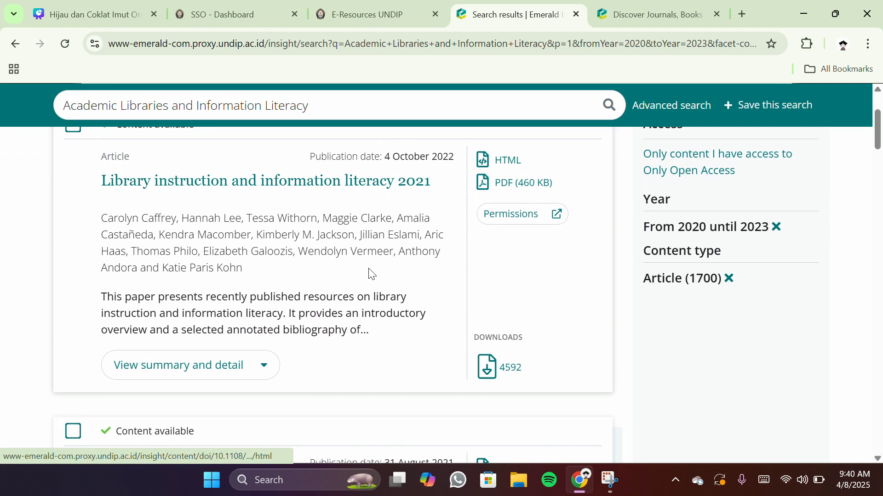
pyautogui.scroll(-2, 372, 273)
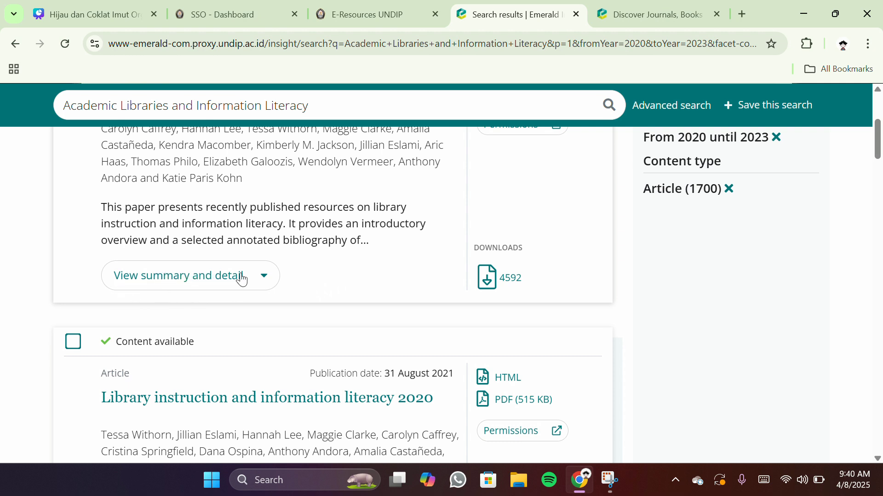
pyautogui.click(267, 281)
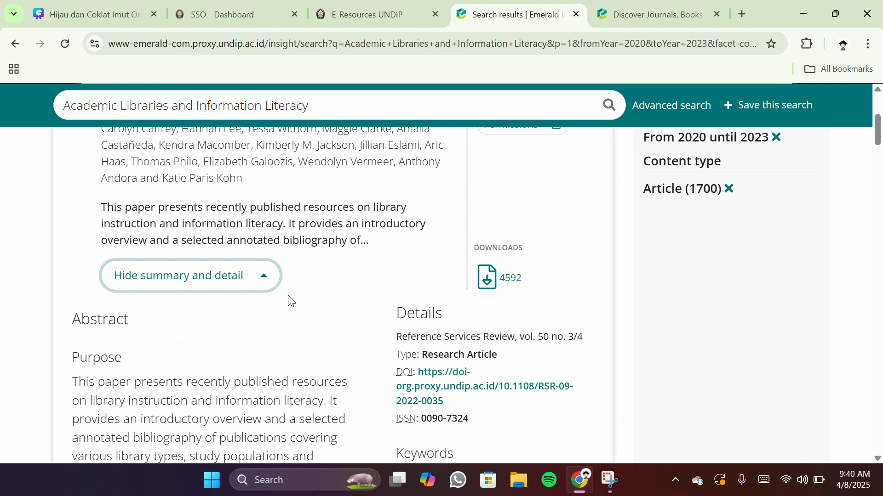
pyautogui.scroll(-2, 291, 301)
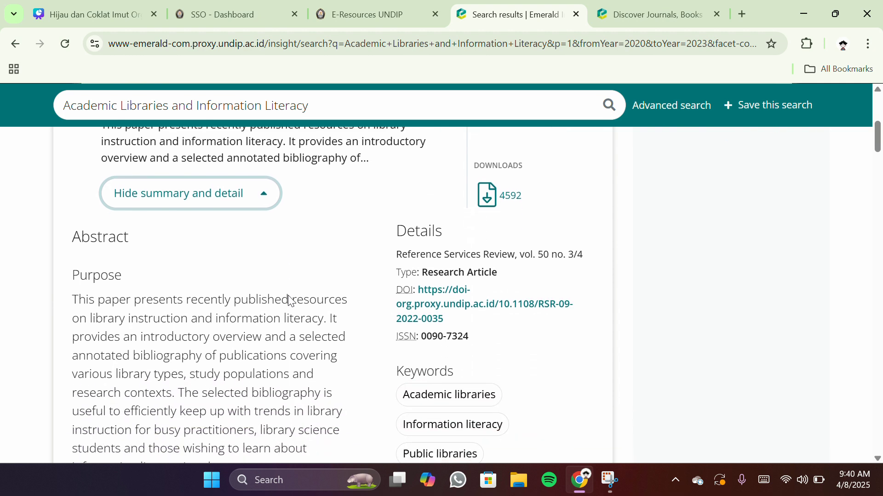
pyautogui.scroll(-2, 290, 301)
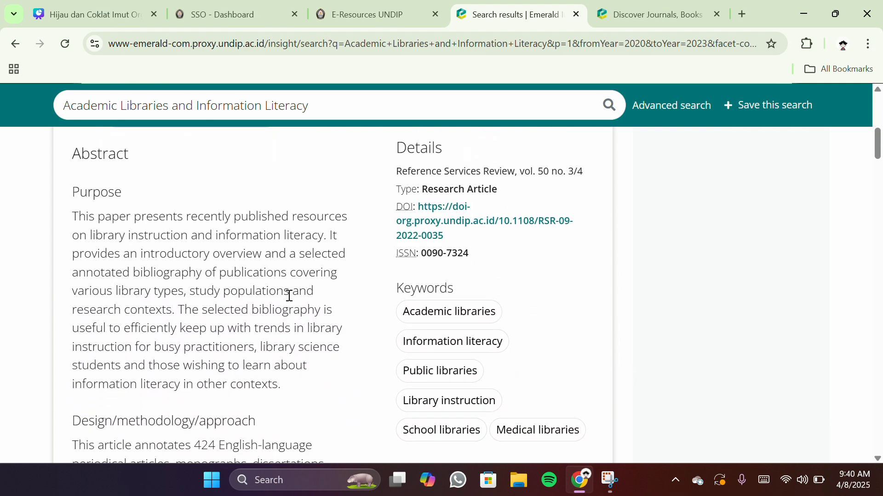
pyautogui.scroll(-1, 289, 296)
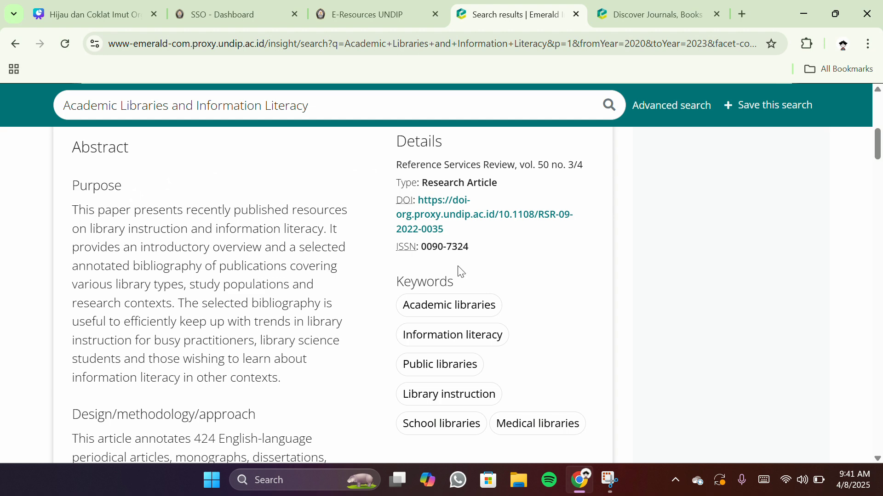
# Open the PDF of "Library instruction and information literacy 2020", skim its first pages and close it.
pyautogui.scroll(-15, 462, 291)
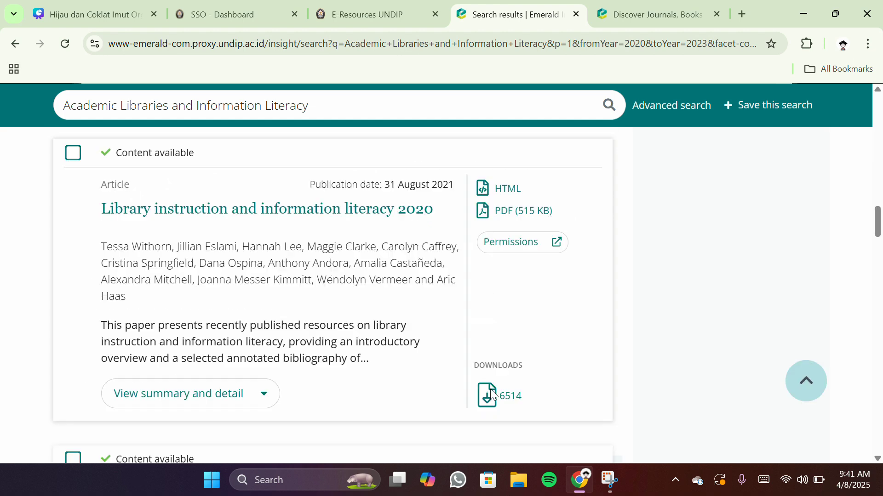
pyautogui.click(509, 214)
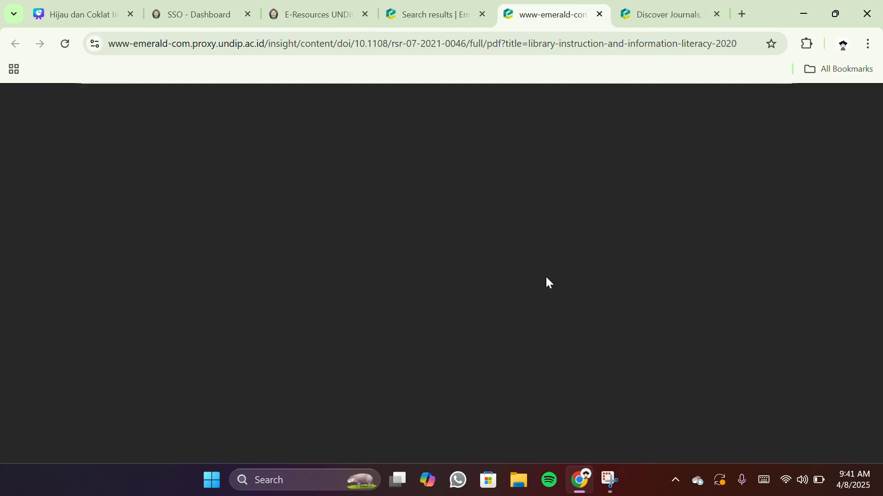
pyautogui.scroll(-10, 549, 283)
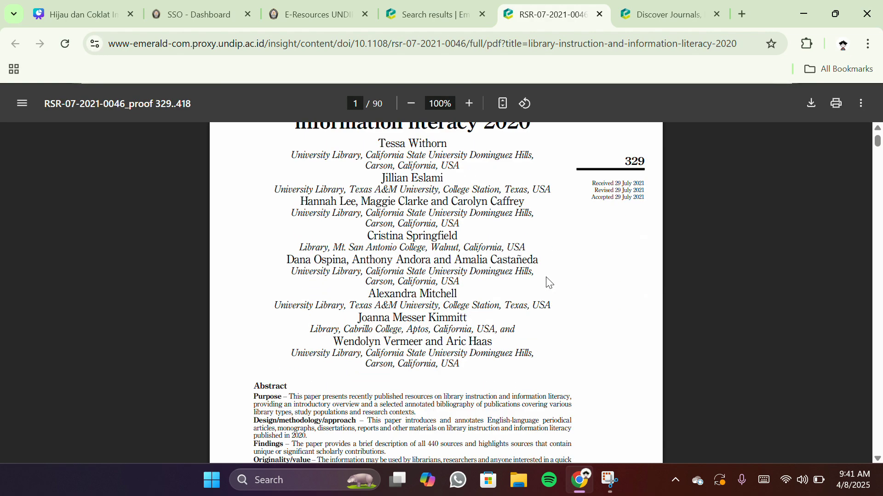
pyautogui.scroll(-10, 549, 283)
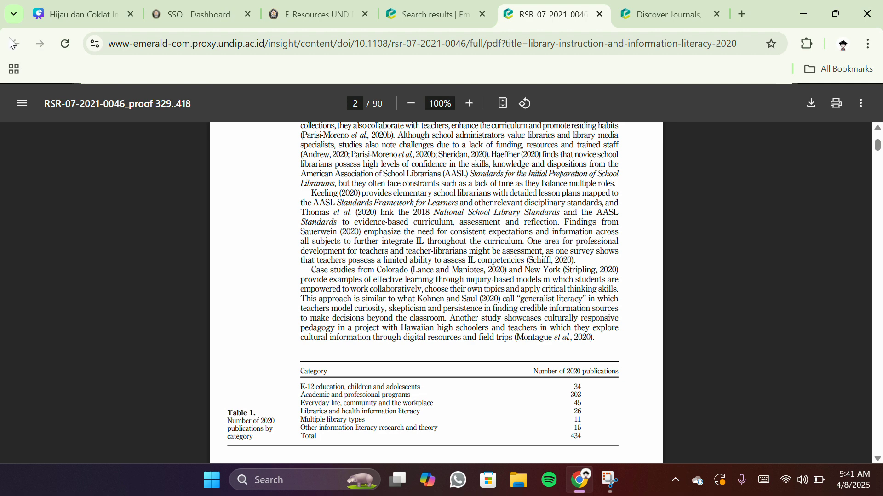
pyautogui.click(599, 14)
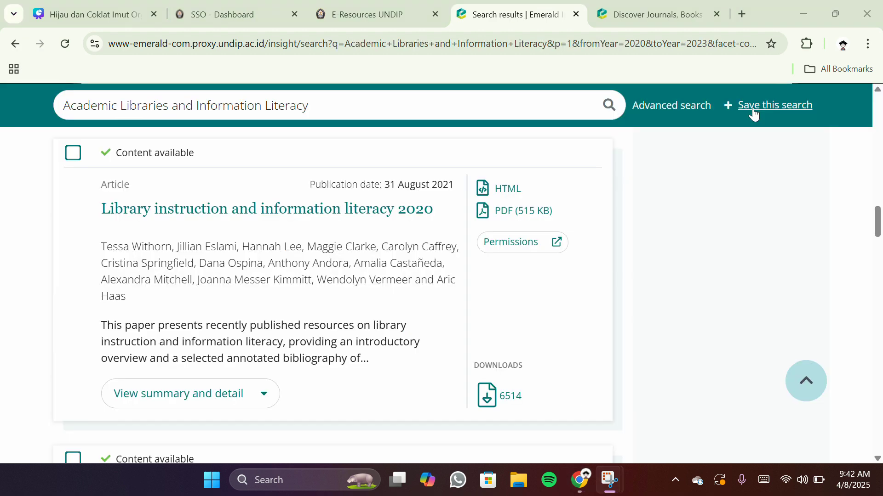
# Save the filtered article search and review its entry among the saved searches.
pyautogui.click(754, 114)
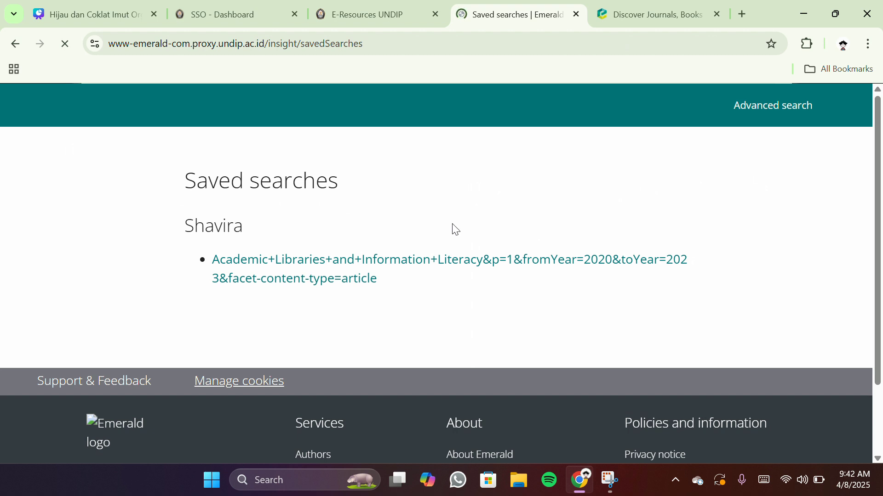
pyautogui.scroll(-2, 351, 313)
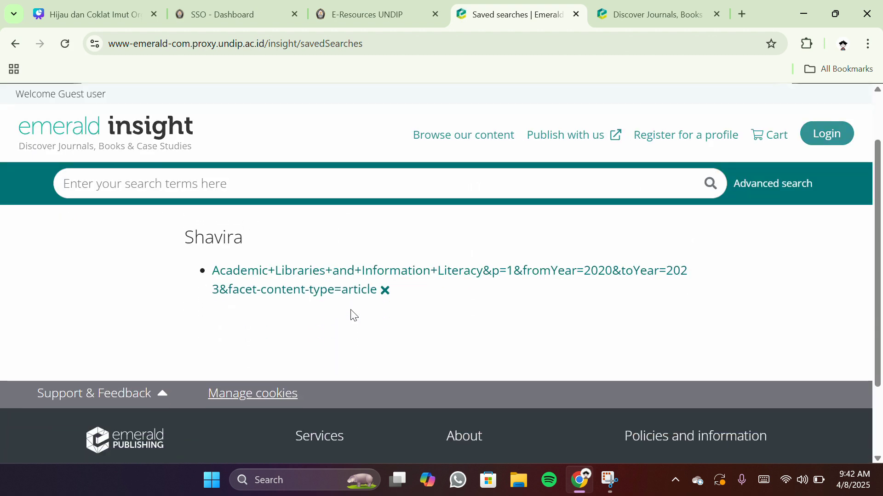